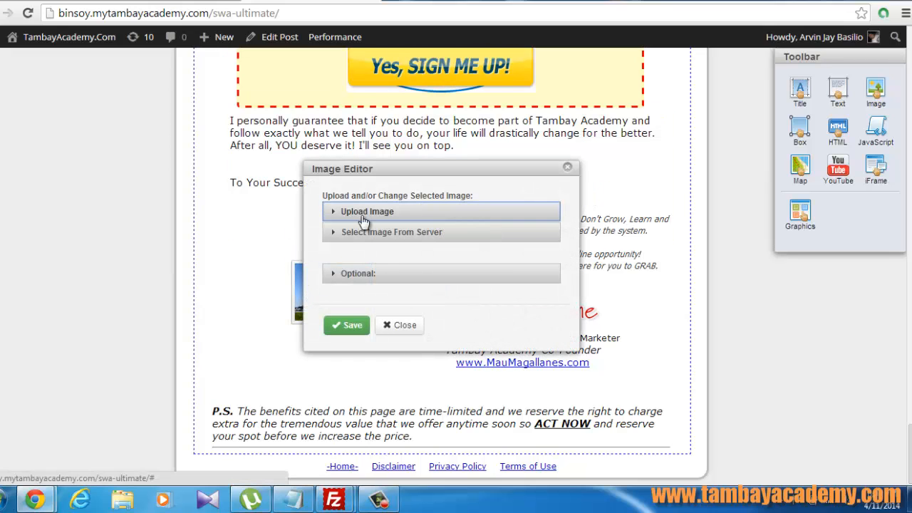
Try to upload binsoy-knows.jpg from the Desktop as the replacement for the placeholder landscape image.
left_click(365, 214)
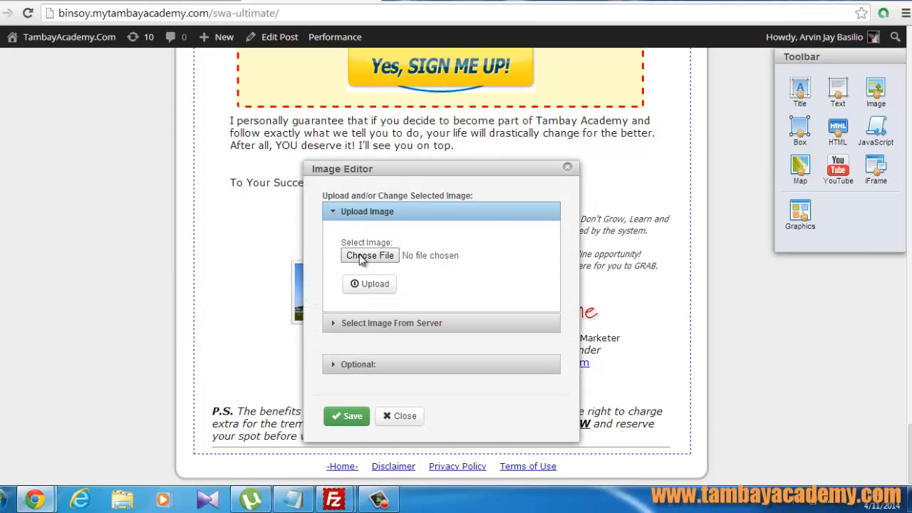
left_click(365, 256)
type("bin")
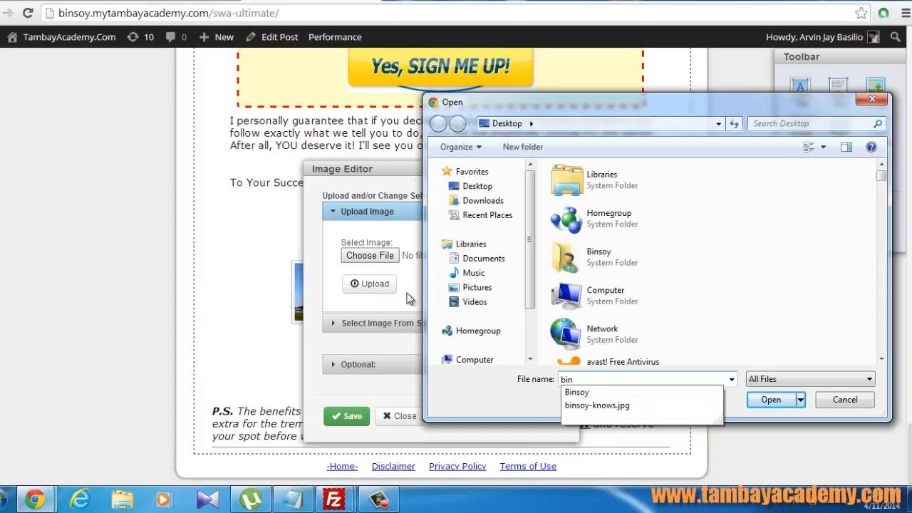
key("Down")
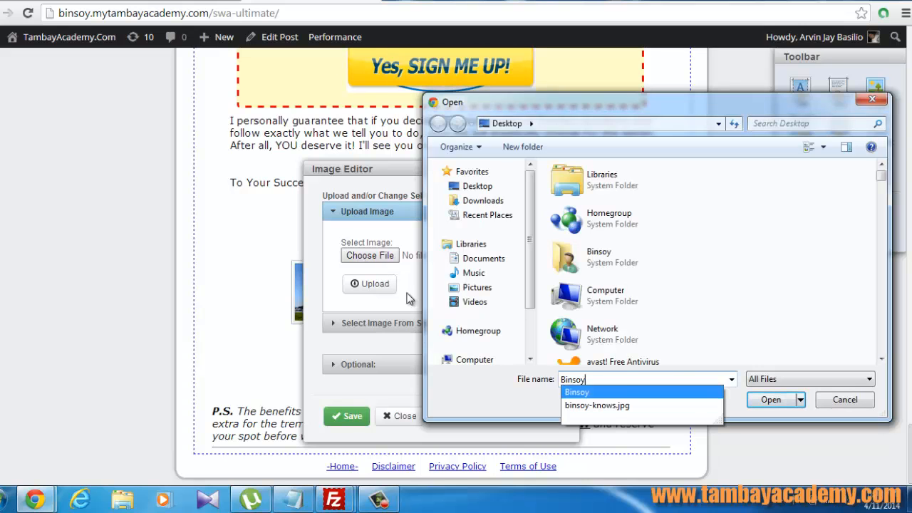
key("Down")
key("Return")
key("Return")
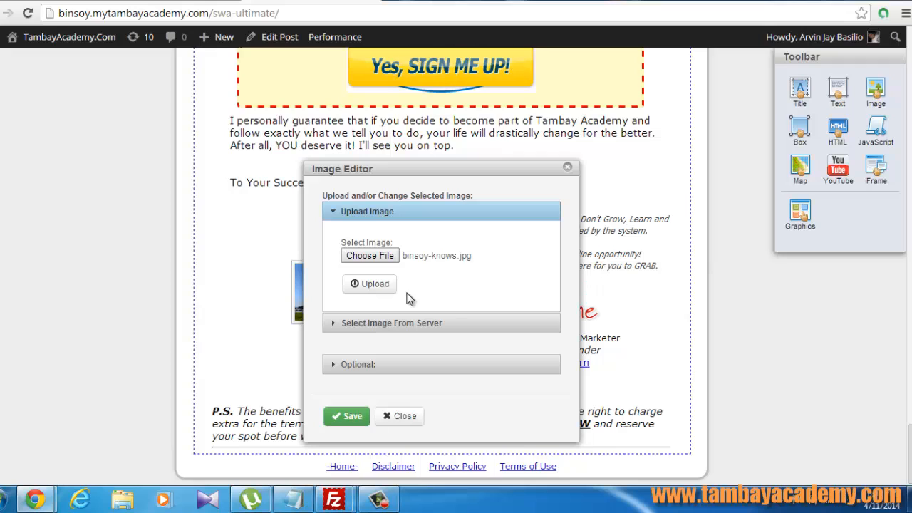
left_click(366, 284)
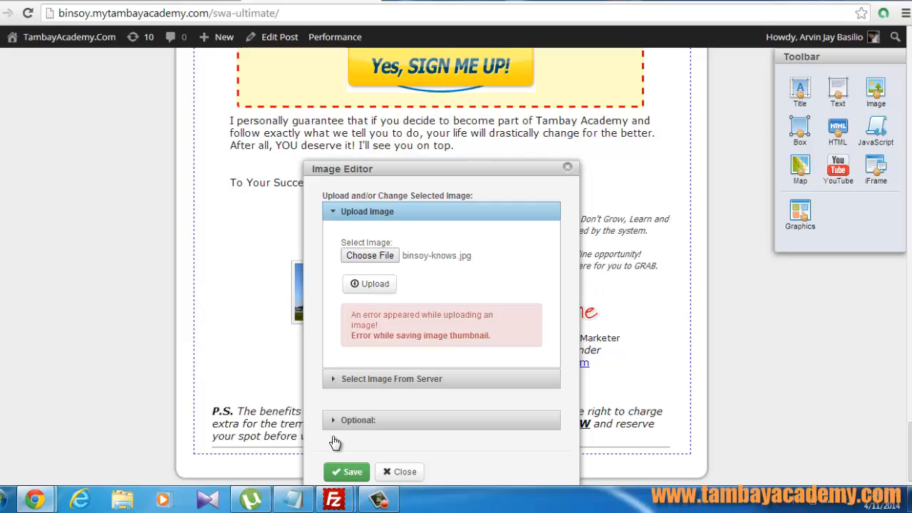
Close the image editor and delete the placeholder landscape image beside the signature text.
left_click(398, 474)
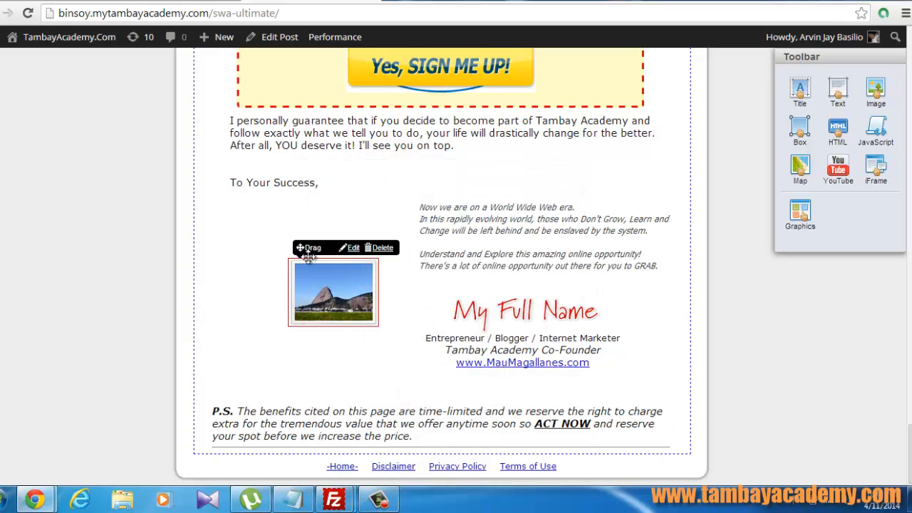
left_click(384, 249)
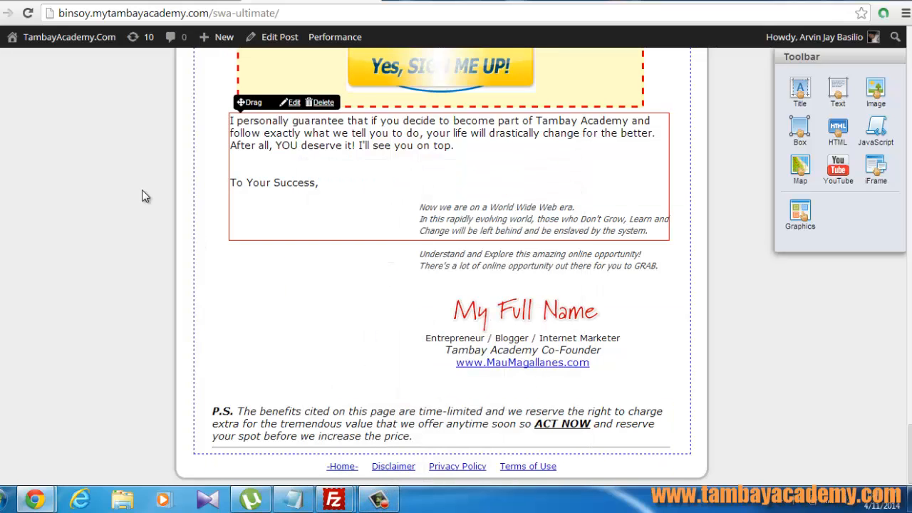
Open the WordPress dashboard's new media upload page and upload the binsoy-knows JPEG from the Desktop.
left_click(67, 37)
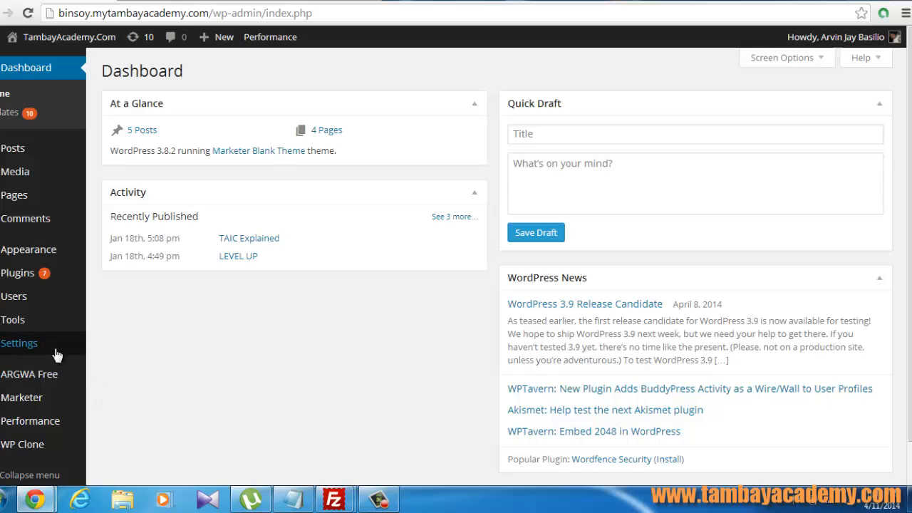
mouse_move(14, 343)
mouse_move(18, 181)
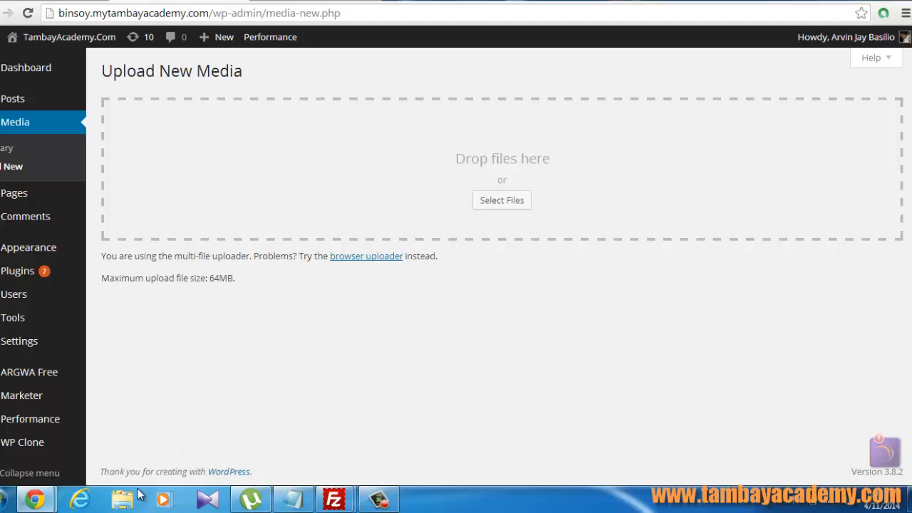
left_click(488, 203)
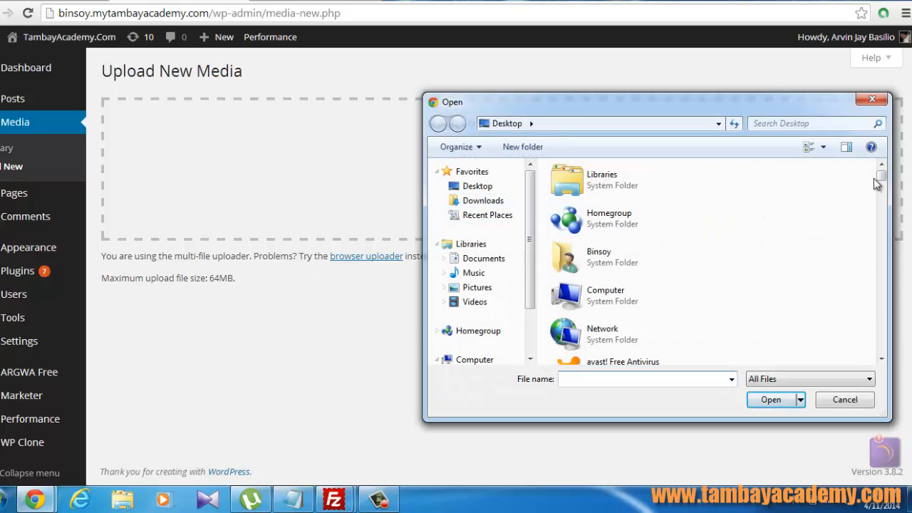
left_click_drag(881, 177, 893, 290)
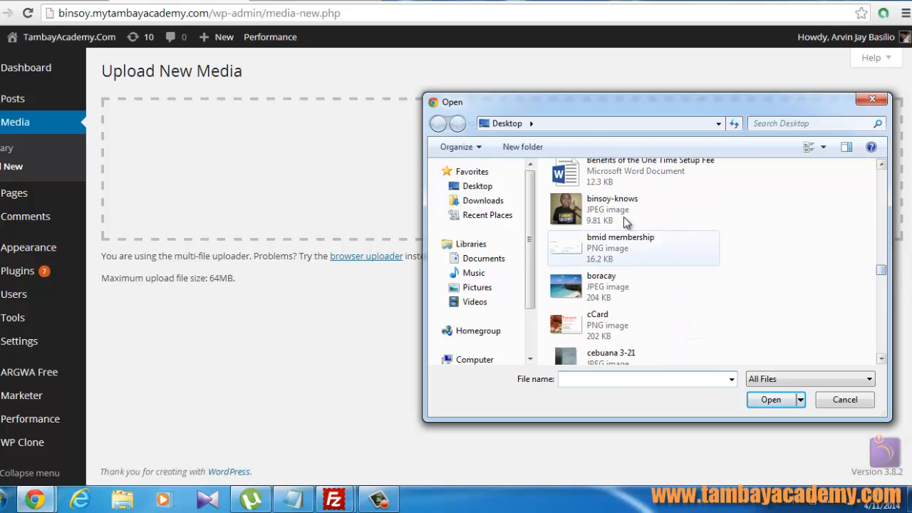
double_click(564, 208)
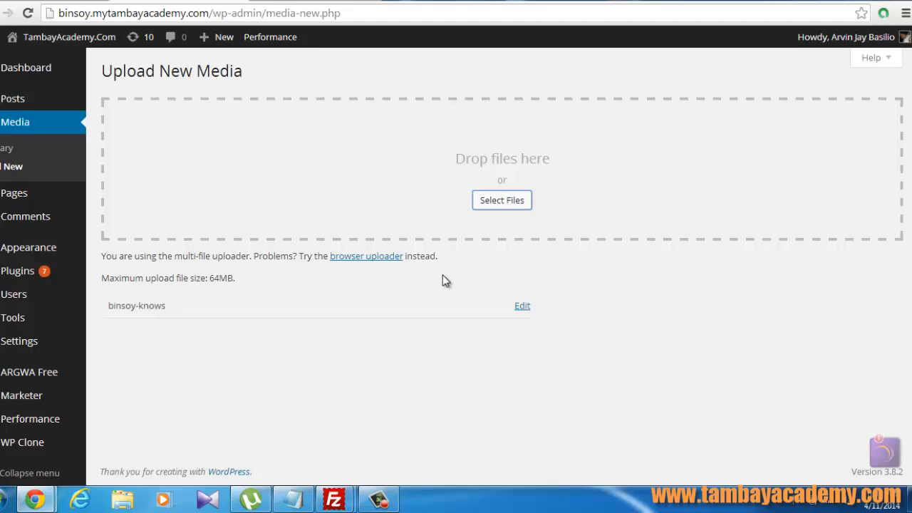
Open the uploaded binsoy-knows image for editing and copy its file URL.
left_click(521, 307)
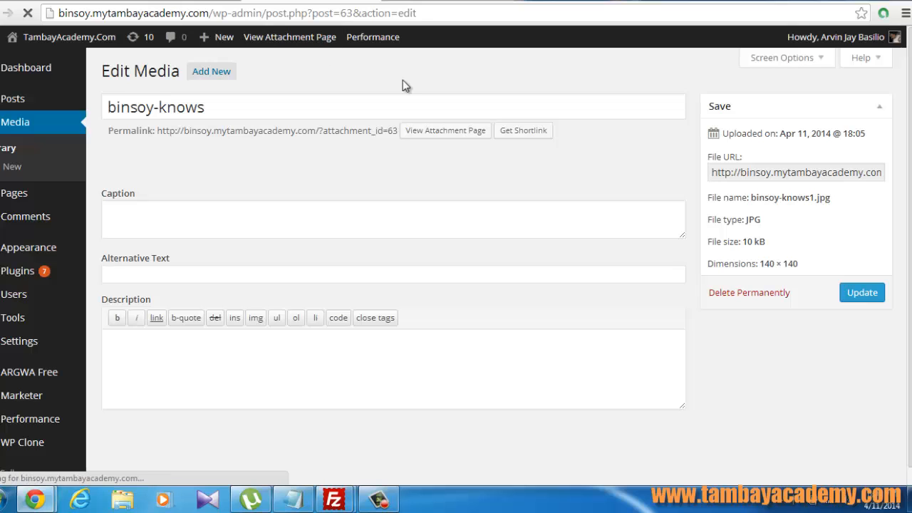
triple_click(758, 175)
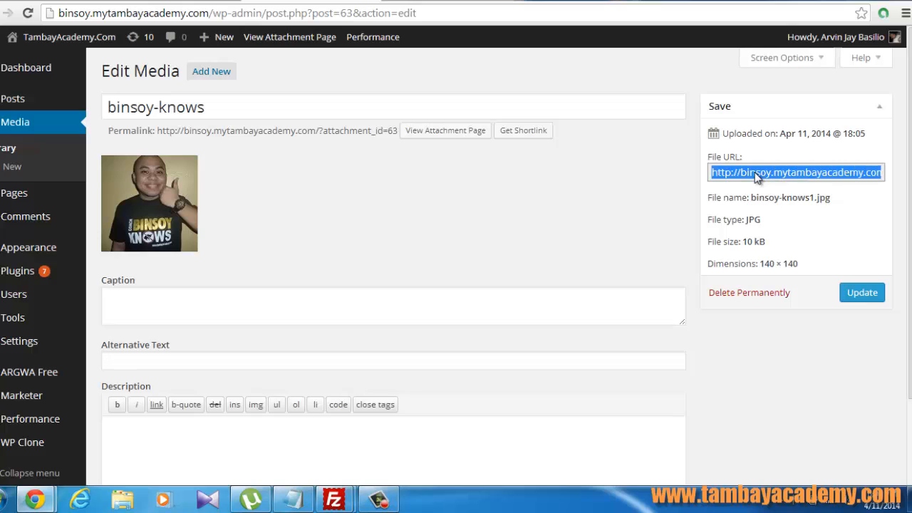
right_click(757, 180)
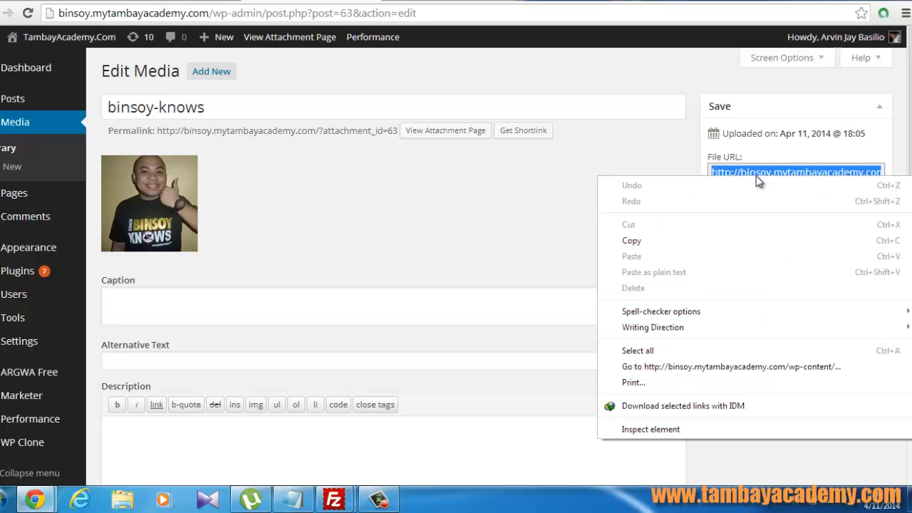
left_click(718, 242)
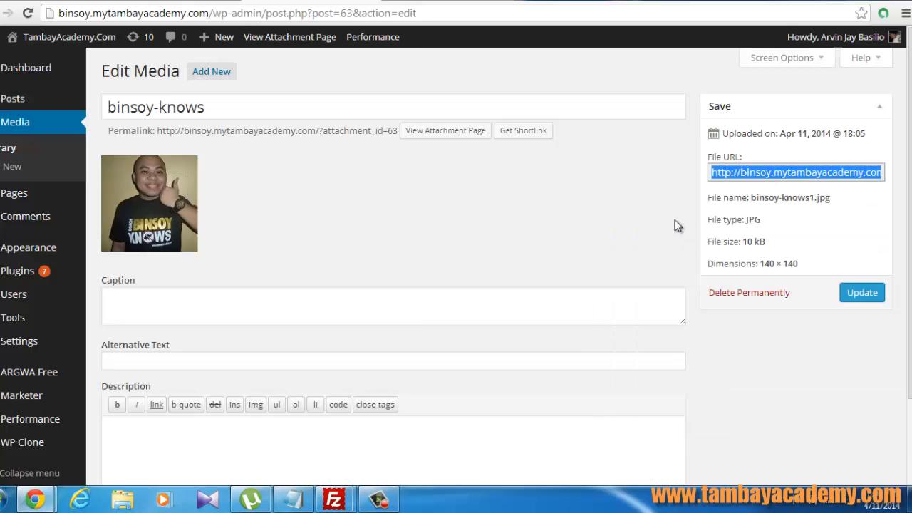
Return to the swa-ultimate page at the empty area below "To Your Success,".
left_click(399, 2)
scroll(499, 193, "up", 2)
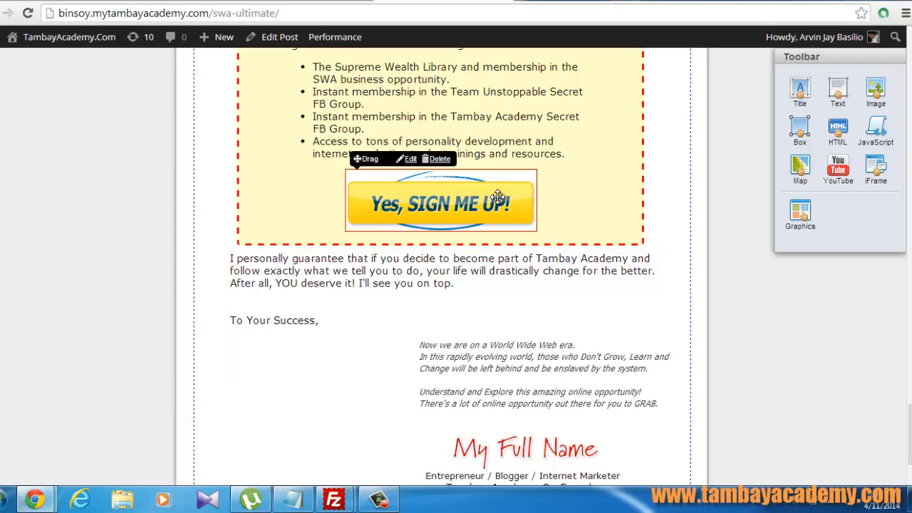
scroll(513, 281, "down", 2)
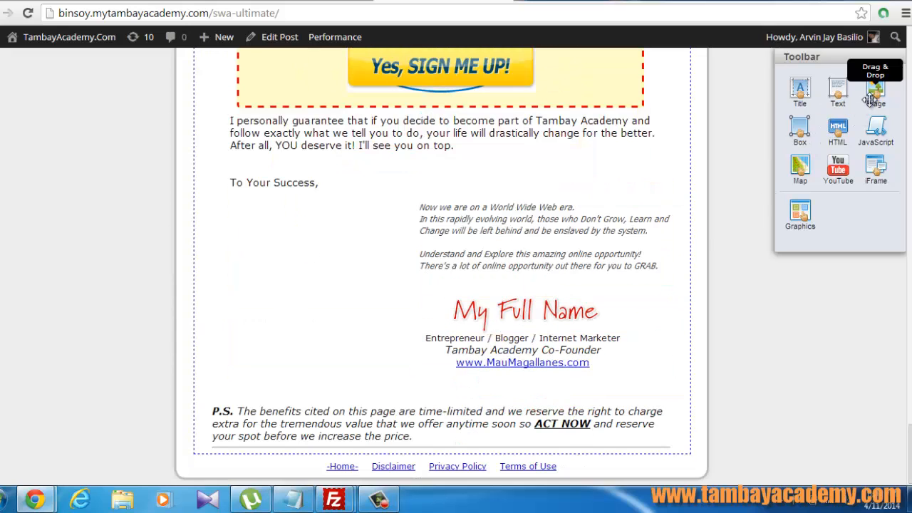
left_click_drag(477, 217, 301, 273)
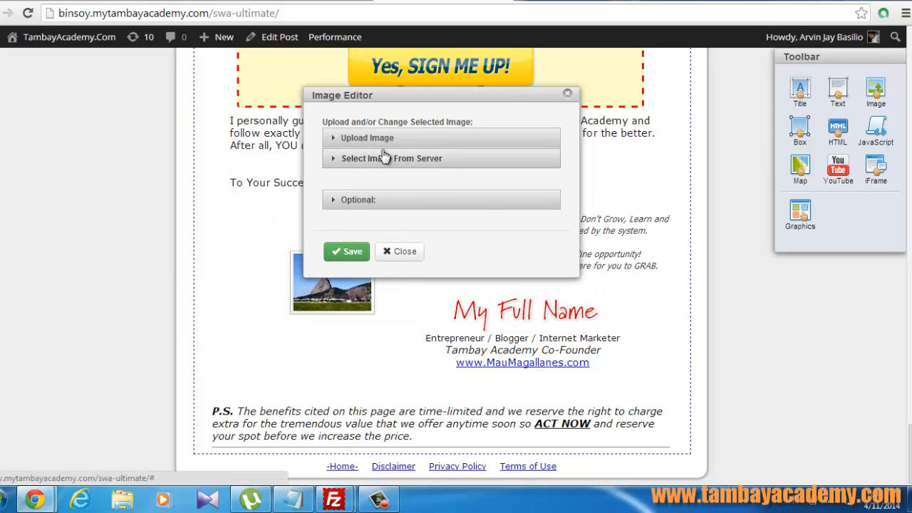
left_click(392, 251)
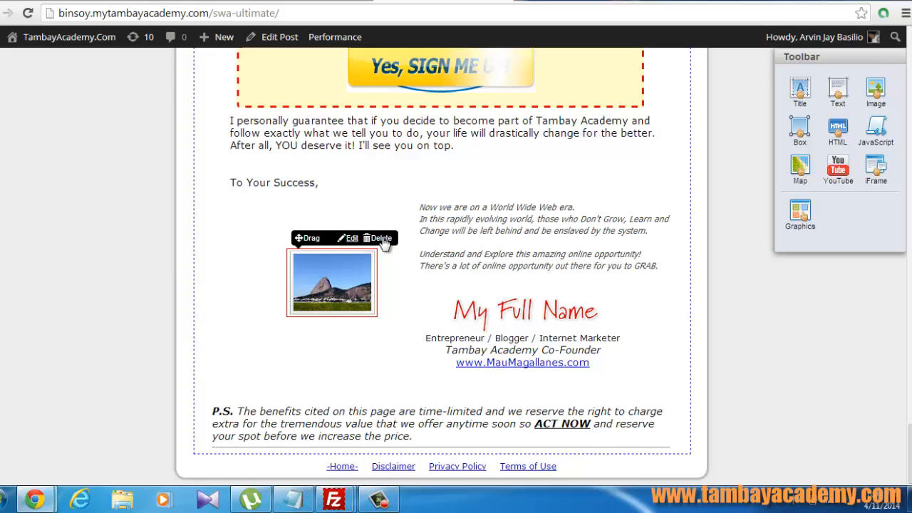
left_click(381, 238)
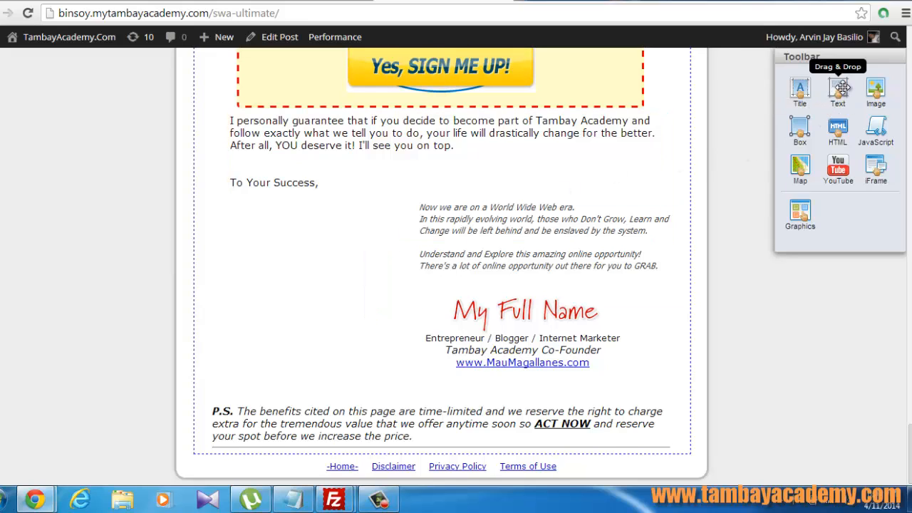
Add a text element in the empty area below "To Your Success," and clear its placeholder text in the editor.
left_click_drag(839, 89, 300, 269)
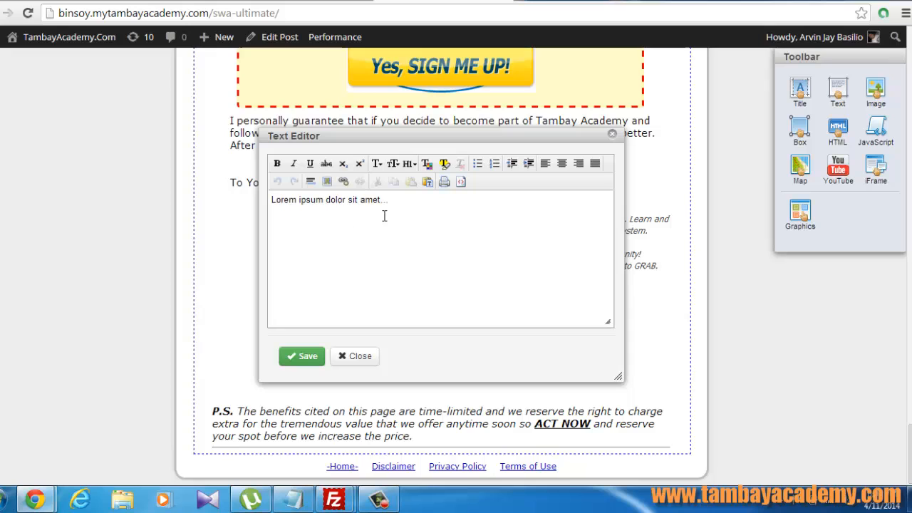
left_click_drag(388, 200, 267, 201)
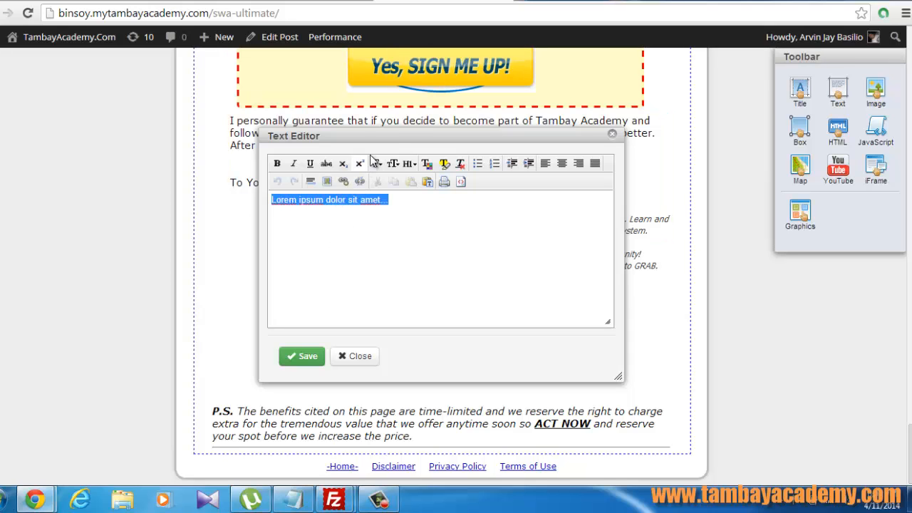
left_click_drag(394, 130, 653, 134)
key("Delete")
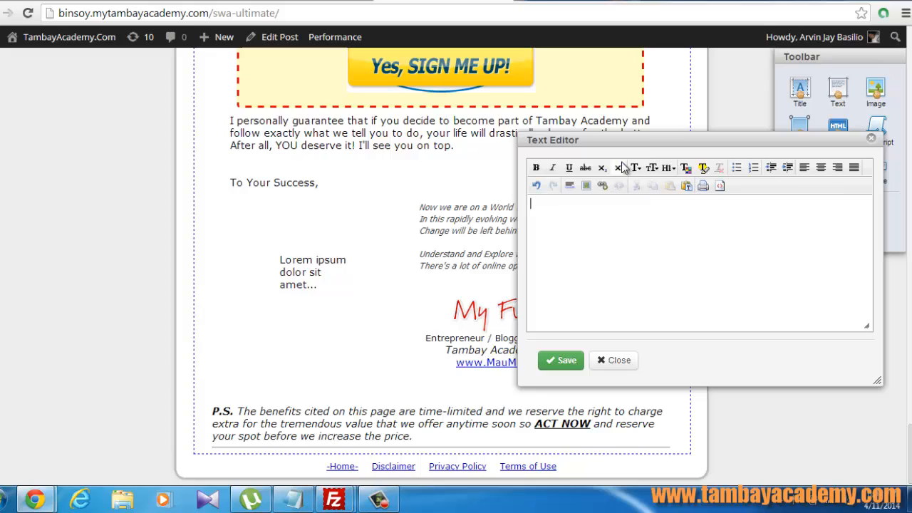
Insert an image into the text element using the copied binsoy-knows1.jpg URL and save the element.
left_click(587, 187)
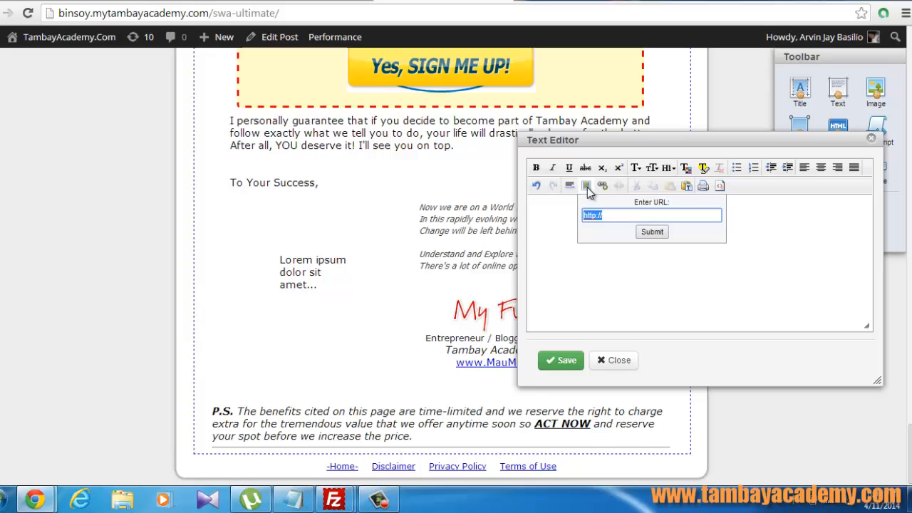
key("ctrl+v")
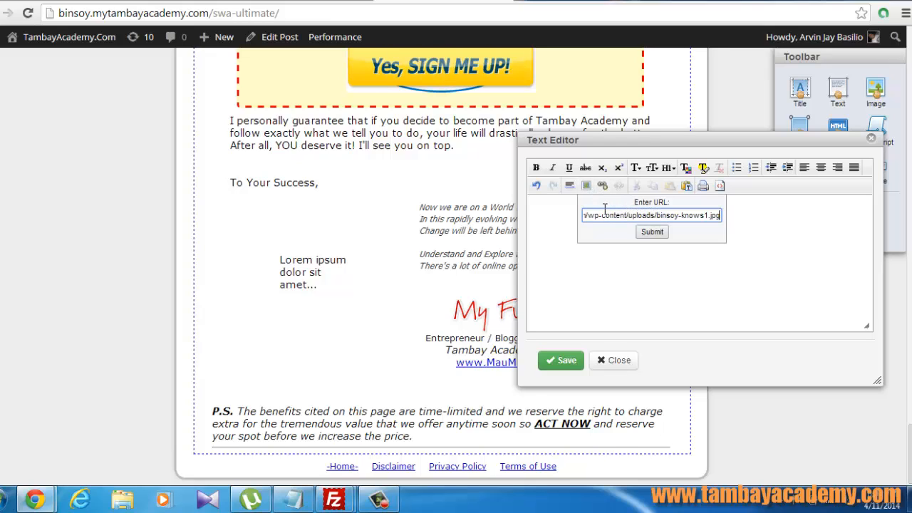
left_click(651, 231)
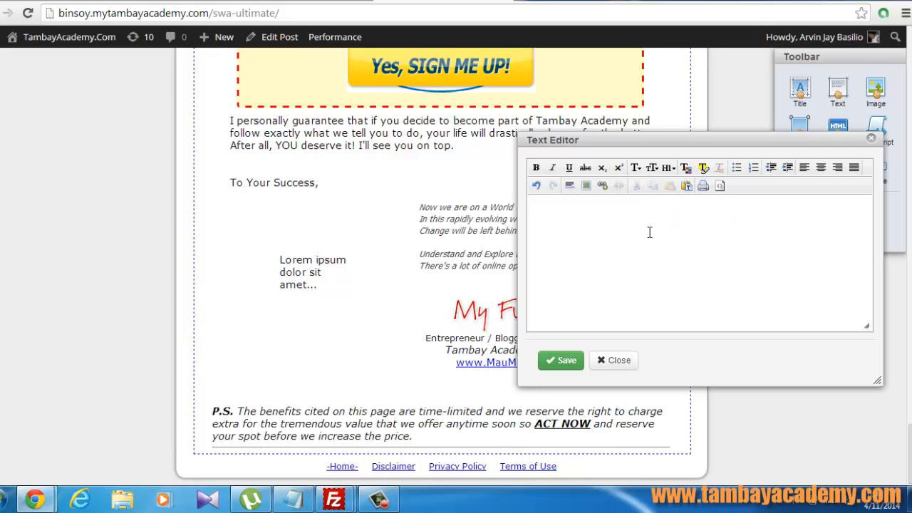
left_click(561, 361)
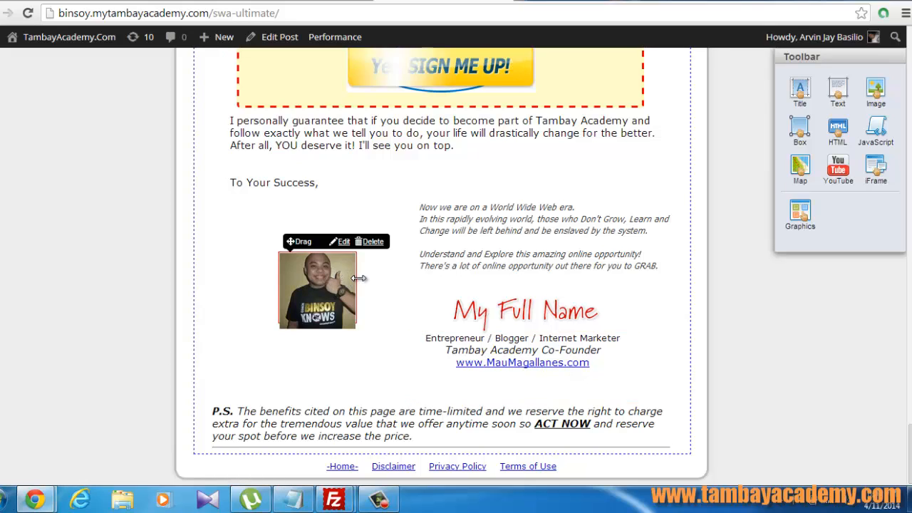
Widen the photo's text element to show the image at full size and reposition it just below "To Your Success,".
left_click_drag(358, 278, 376, 278)
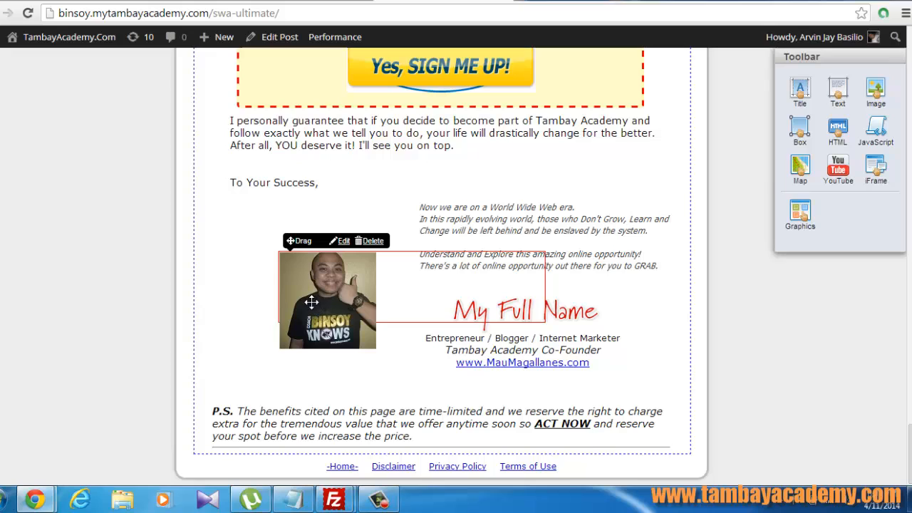
mouse_move(277, 300)
left_mouse_down()
mouse_move(254, 259)
mouse_move(278, 243)
left_mouse_up()
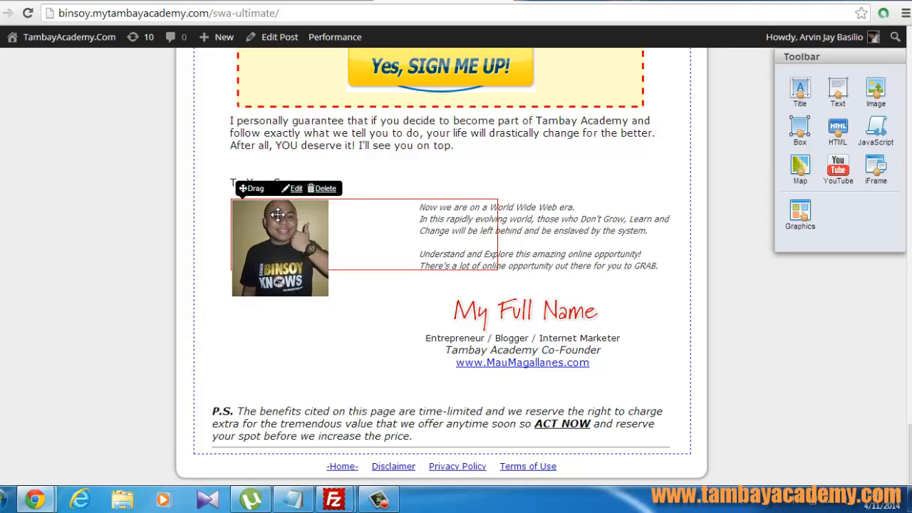
left_click_drag(294, 247, 314, 260)
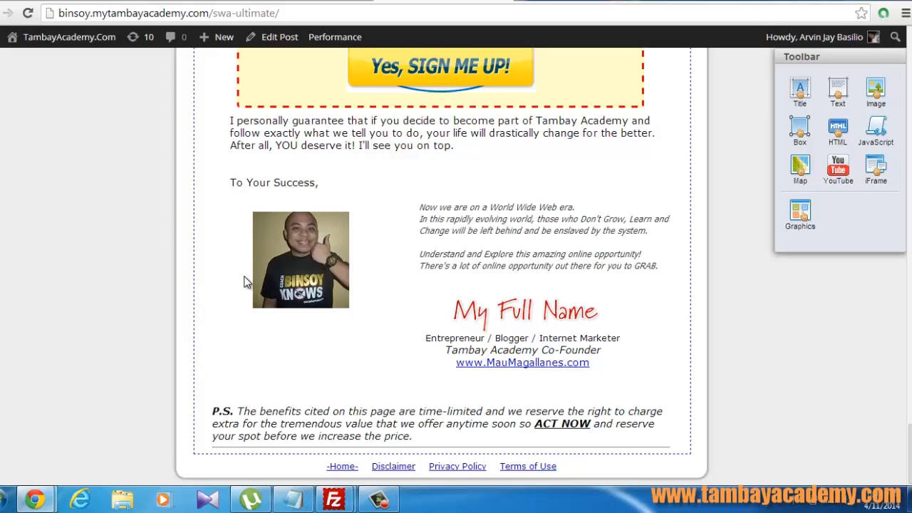
mouse_move(280, 298)
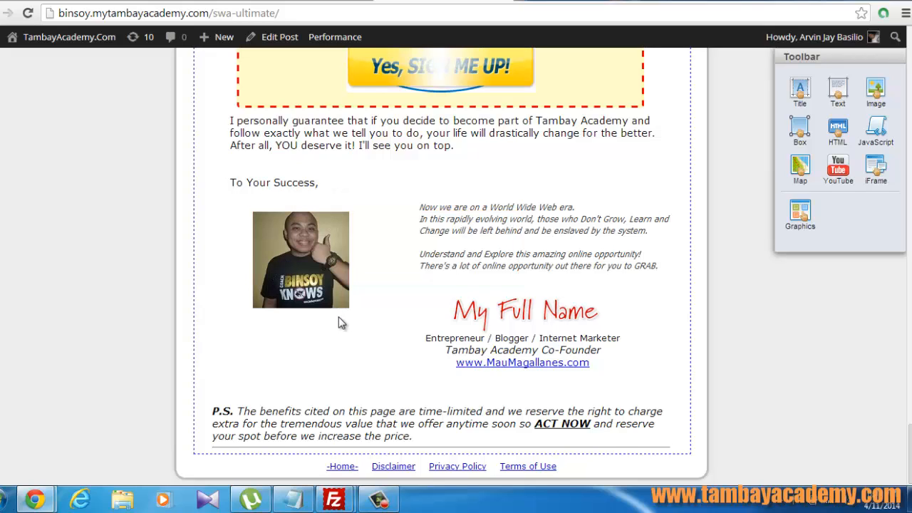
mouse_move(305, 278)
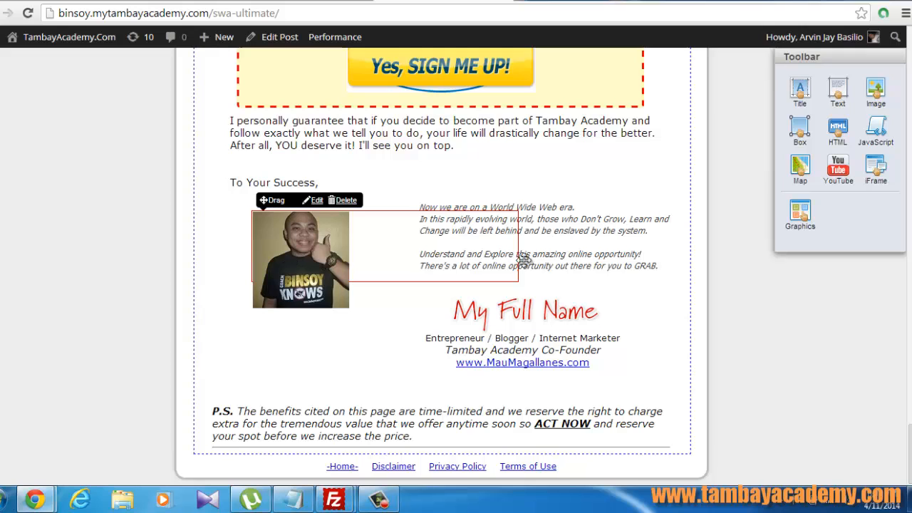
scroll(422, 336, "up", 3)
scroll(423, 335, "down", 3)
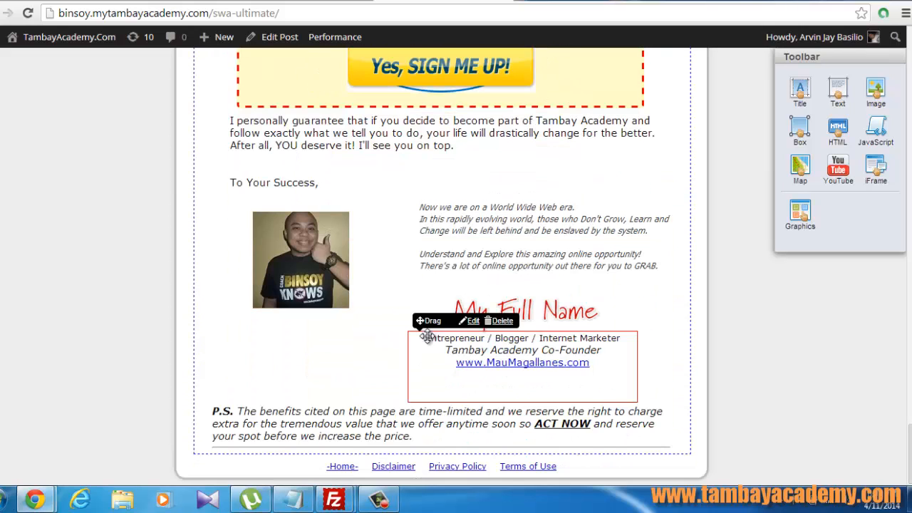